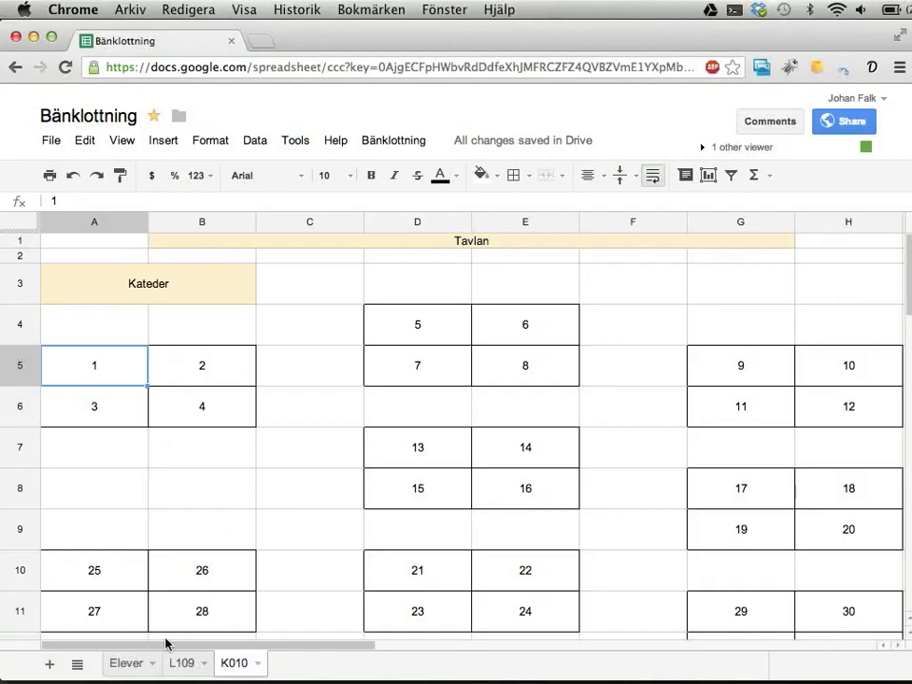
# - Reduce the height of rows 3 to 12 by the same amount on the K010 sheet
pyautogui.click(120, 661)
pyautogui.click(213, 665)
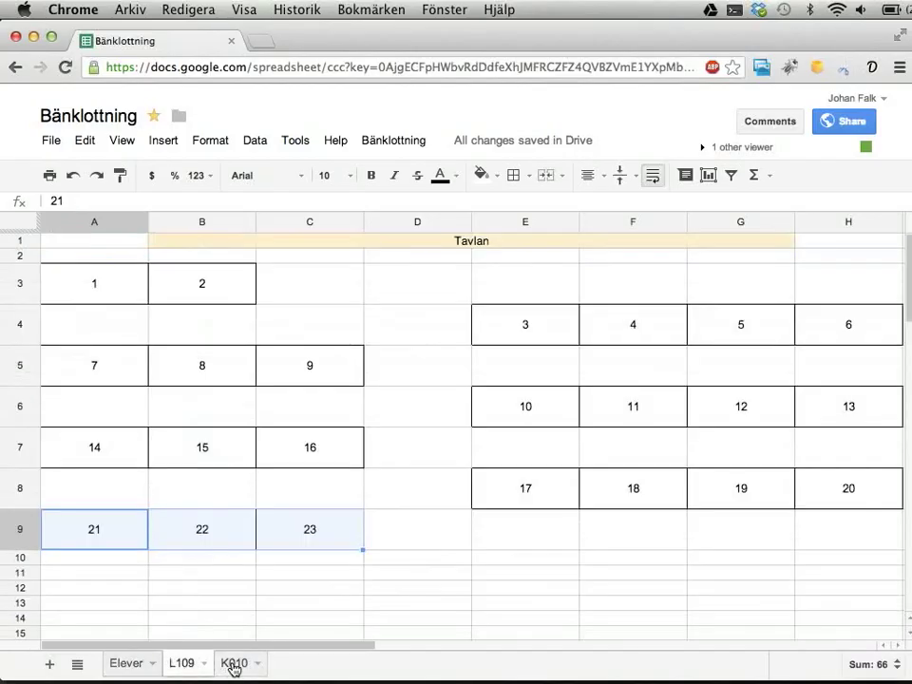
pyautogui.click(236, 664)
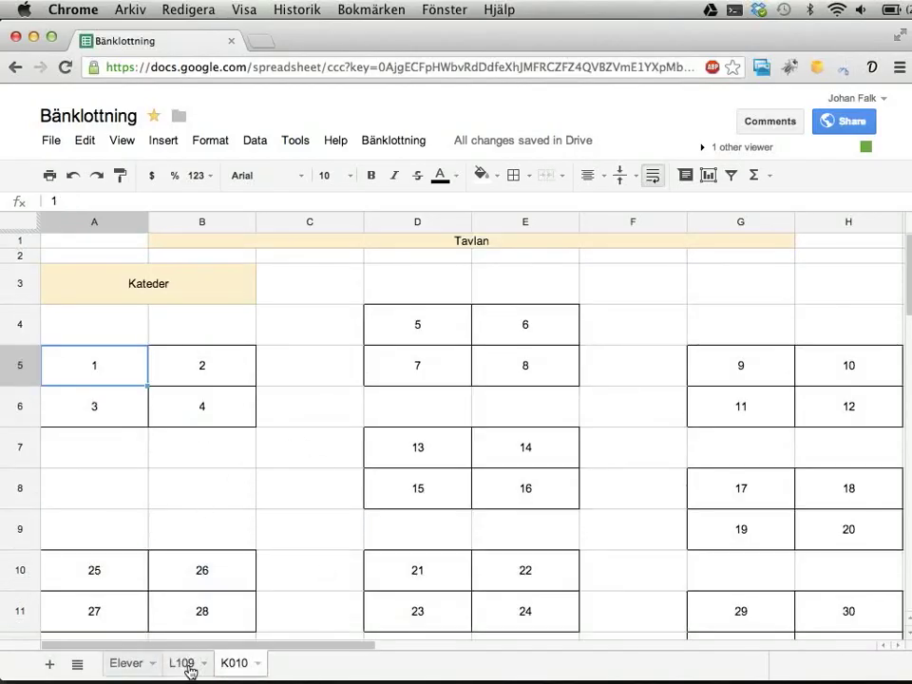
pyautogui.click(291, 376)
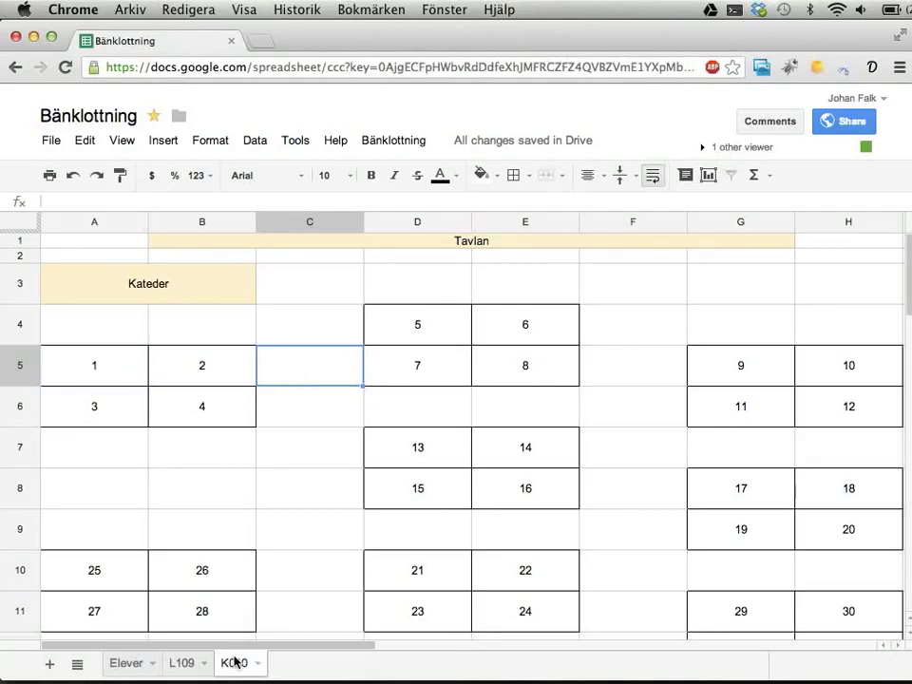
pyautogui.scroll(-3, 249, 519)
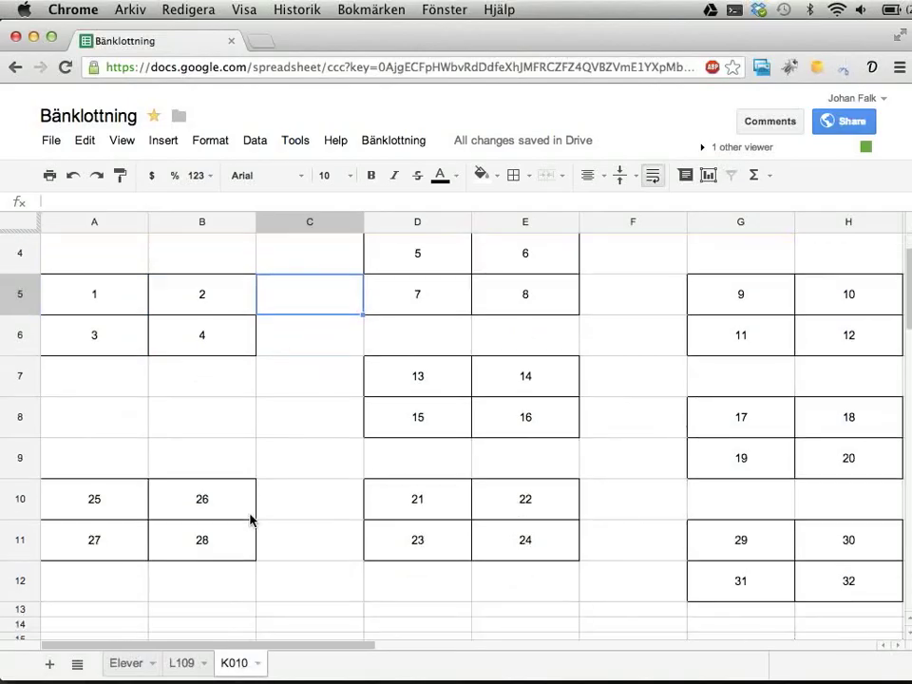
pyautogui.scroll(3, 250, 520)
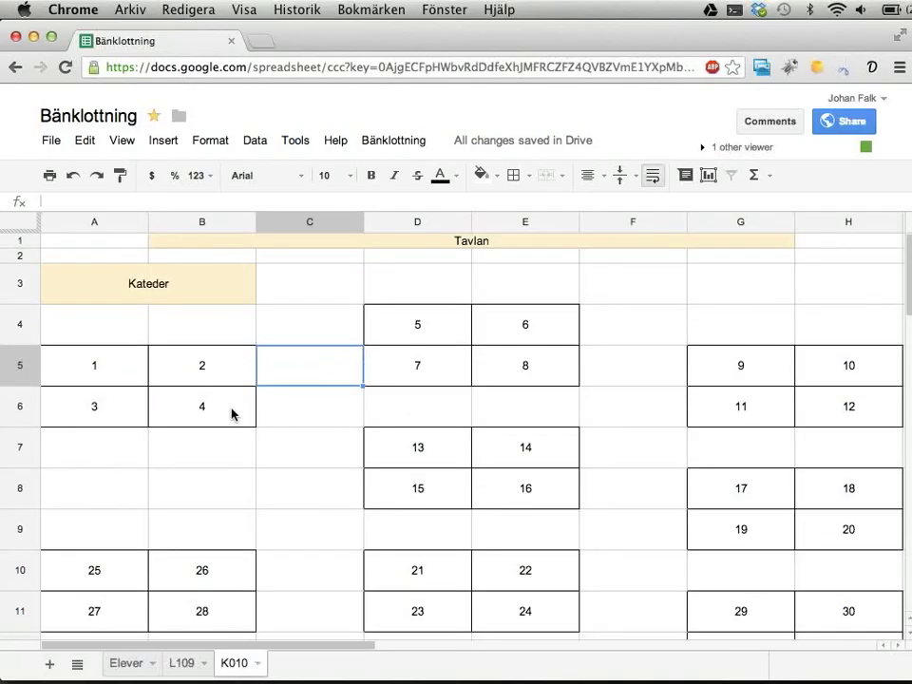
pyautogui.moveTo(25, 293); pyautogui.dragTo(20, 550)
pyautogui.scroll(3, 200, 504)
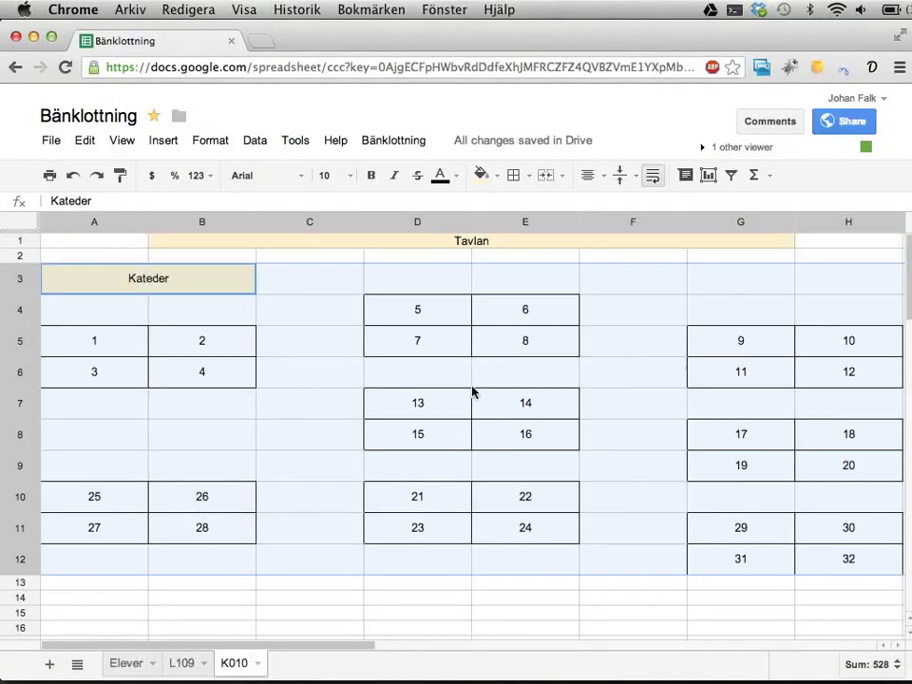
# - Examine how the desks are numbered on the K010 sheet and on the L109 sheet
pyautogui.click(442, 319)
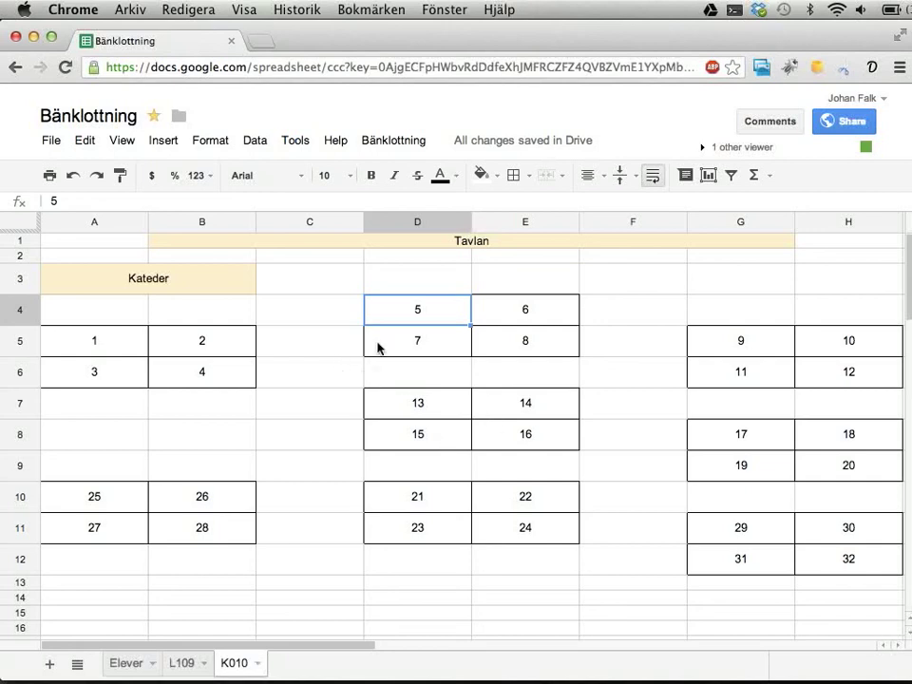
pyautogui.click(119, 353)
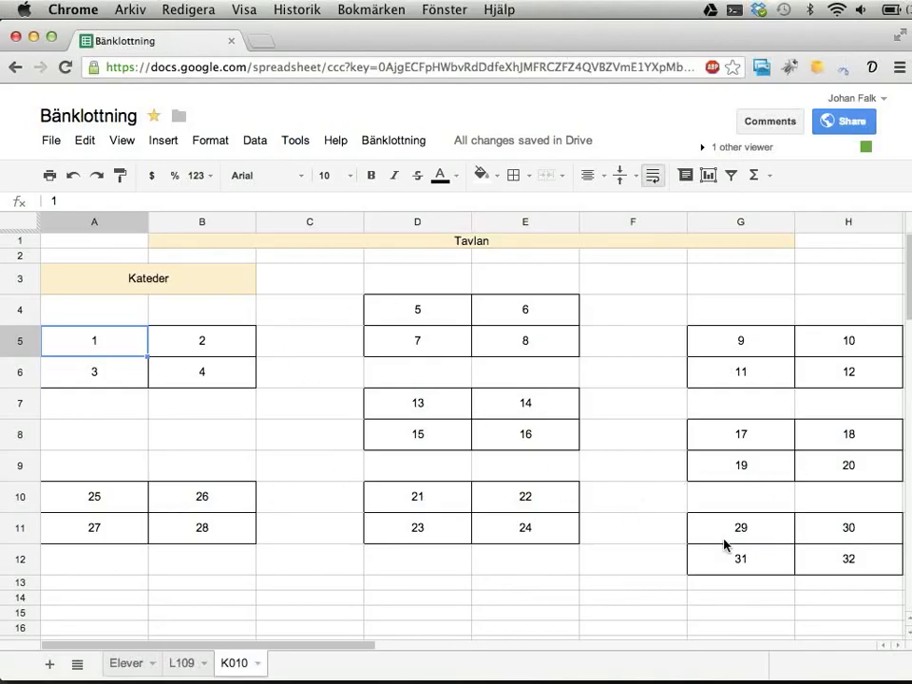
pyautogui.moveTo(724, 544); pyautogui.dragTo(823, 561)
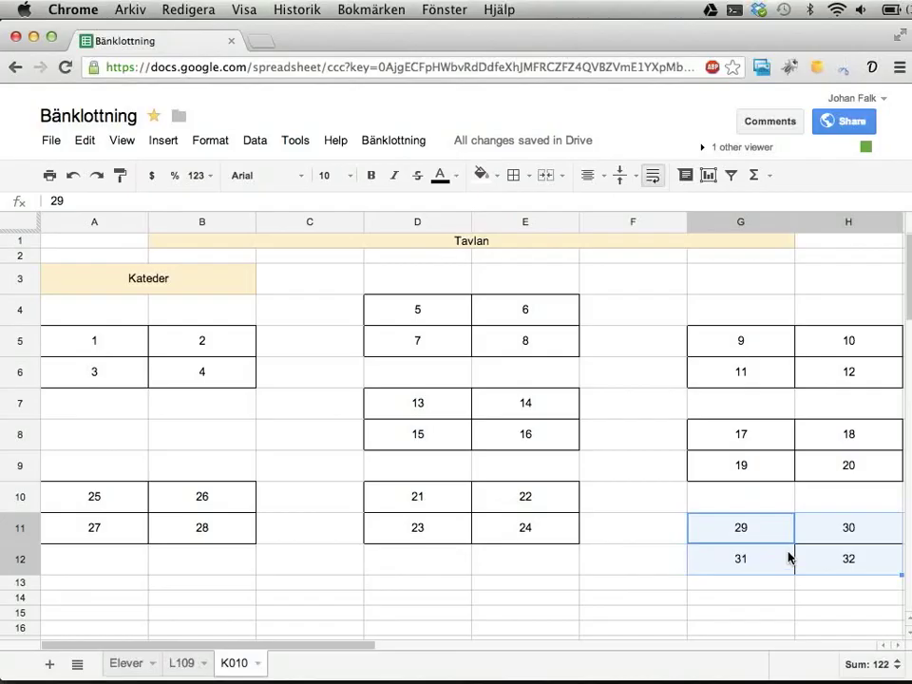
pyautogui.click(442, 313)
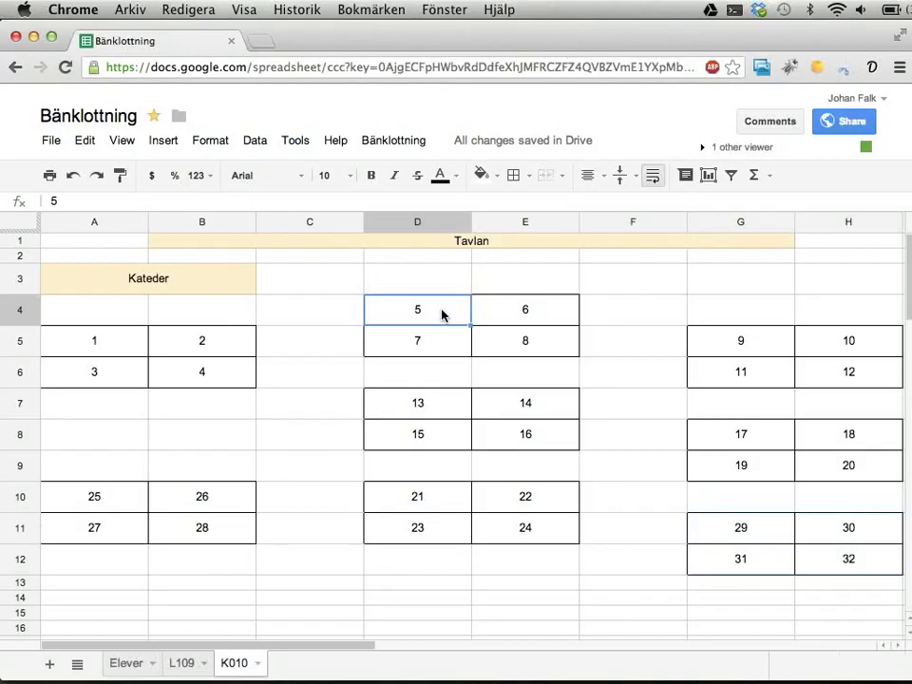
pyautogui.click(185, 663)
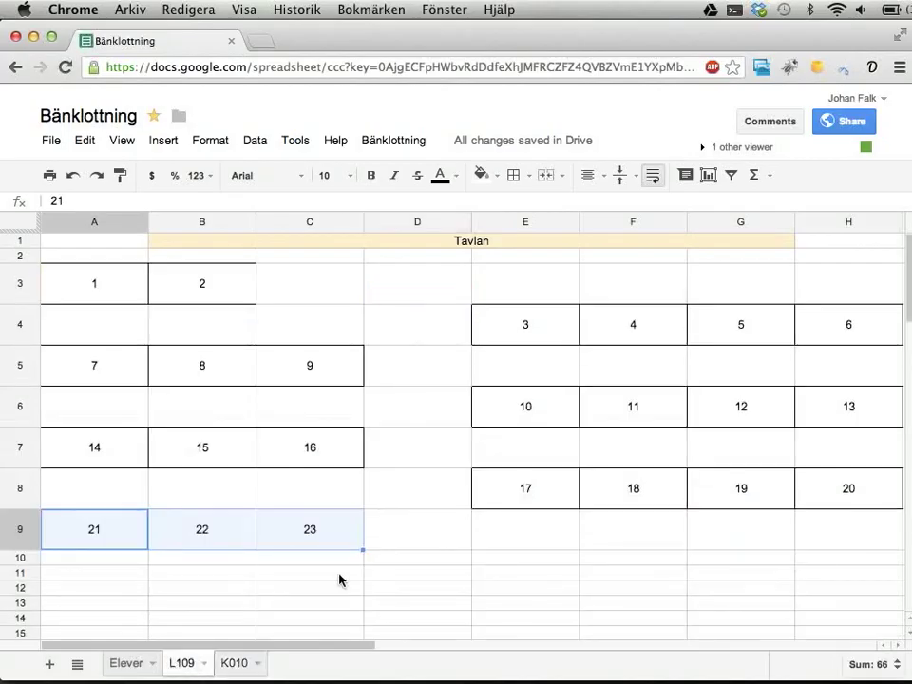
pyautogui.click(437, 540)
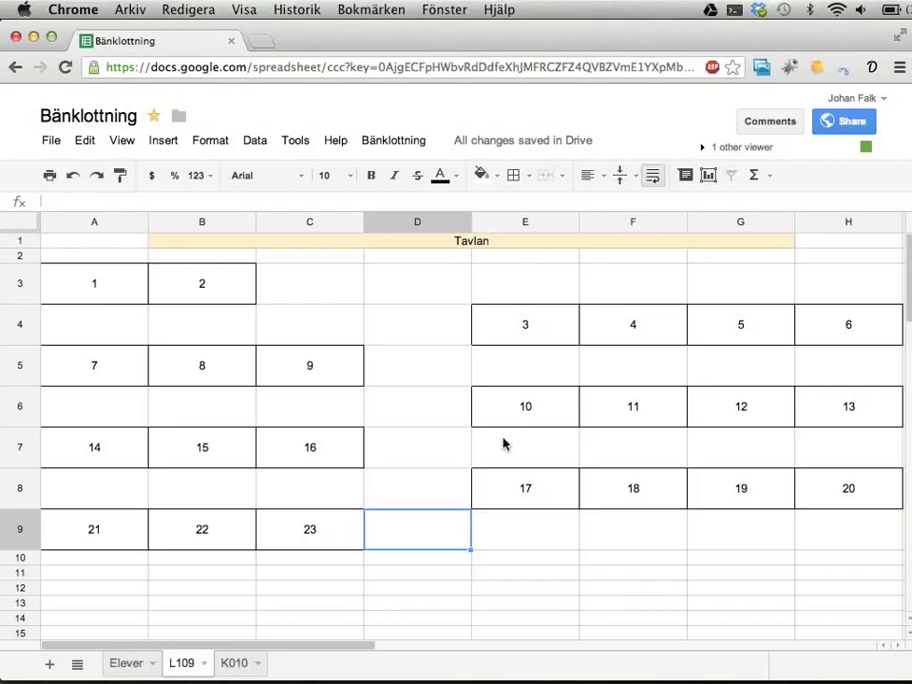
# - Examine the class headings and student lists for Matte 2b and En annan klass on the Elever sheet
pyautogui.click(131, 671)
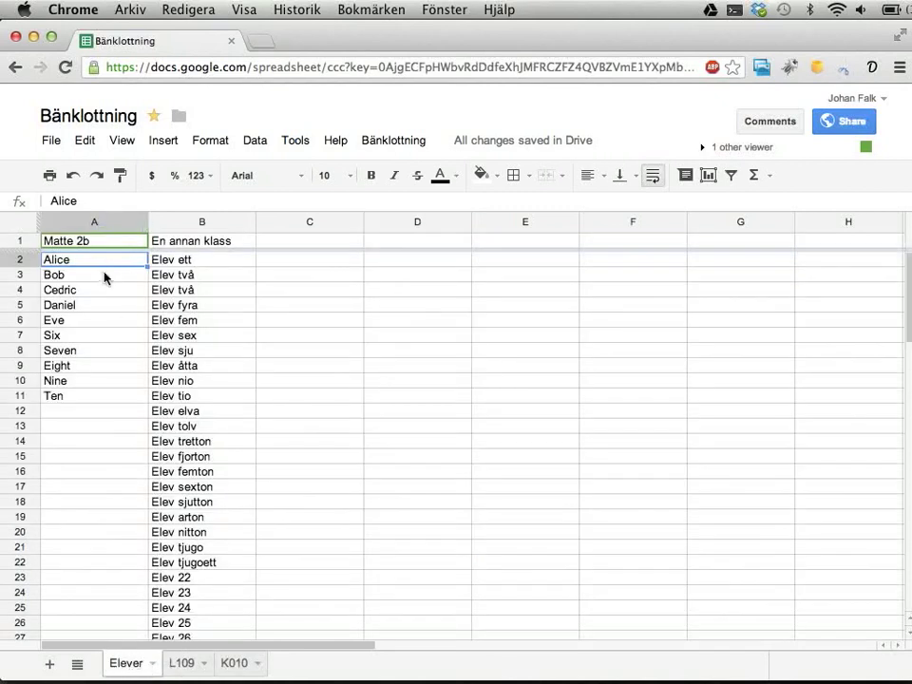
pyautogui.click(89, 242)
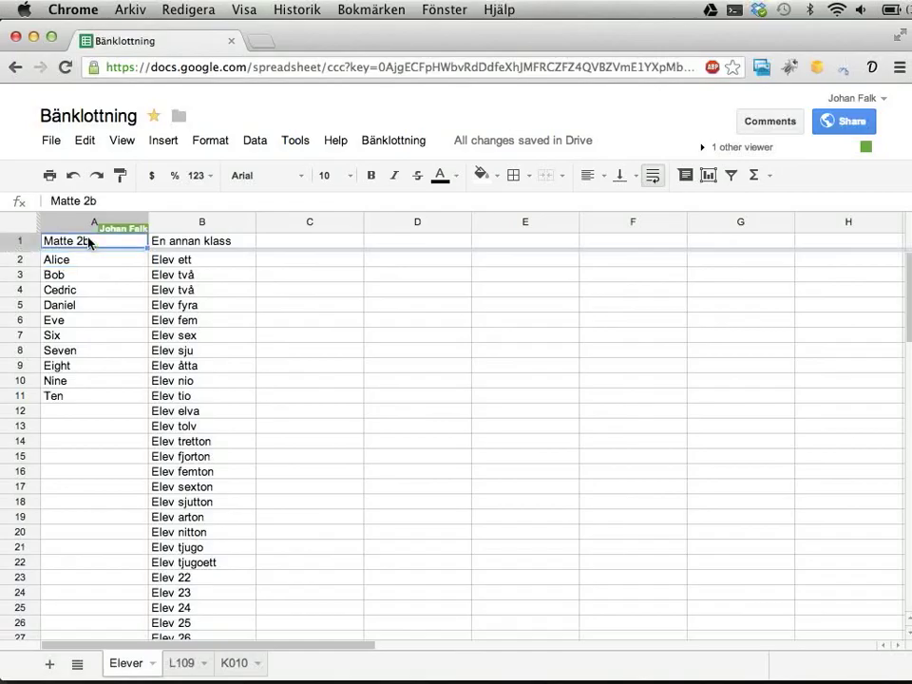
pyautogui.moveTo(86, 261); pyautogui.dragTo(63, 398)
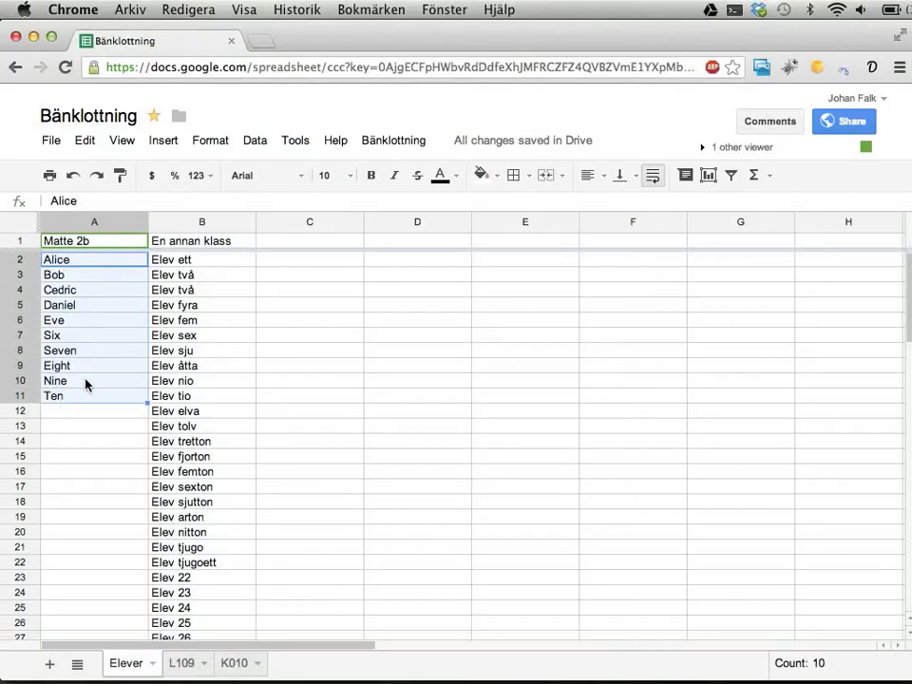
pyautogui.click(179, 242)
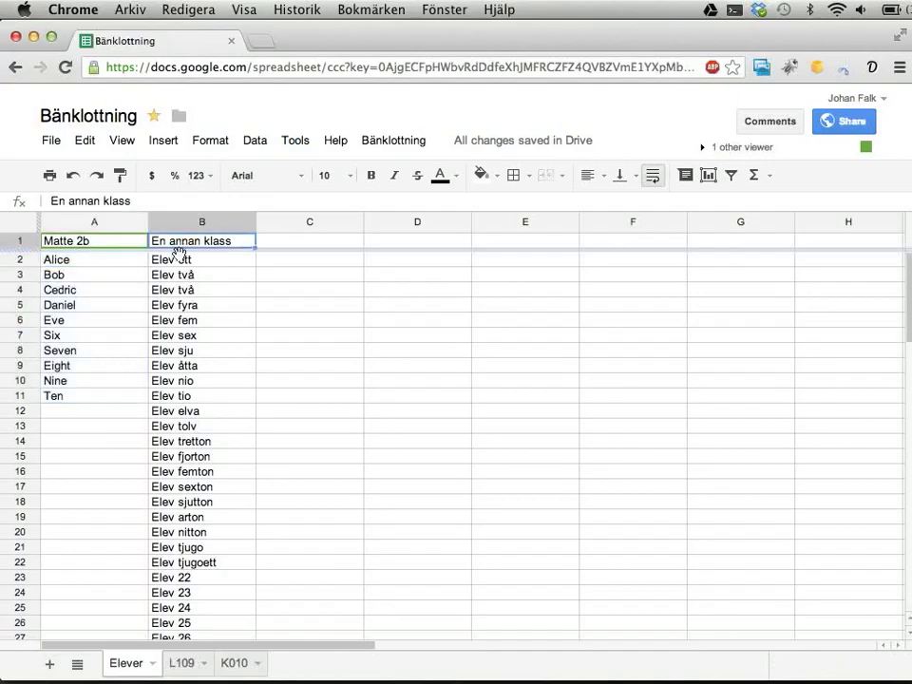
pyautogui.click(180, 260)
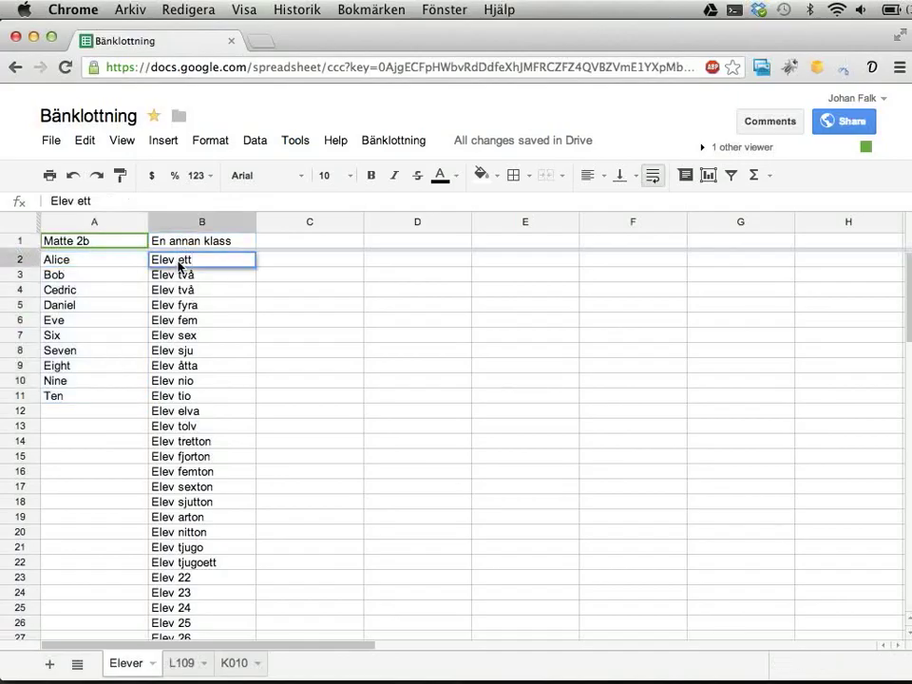
# - Add a class in column C with the heading "En tredje klass" and the students Ett, Två and Tre below it
pyautogui.click(298, 243)
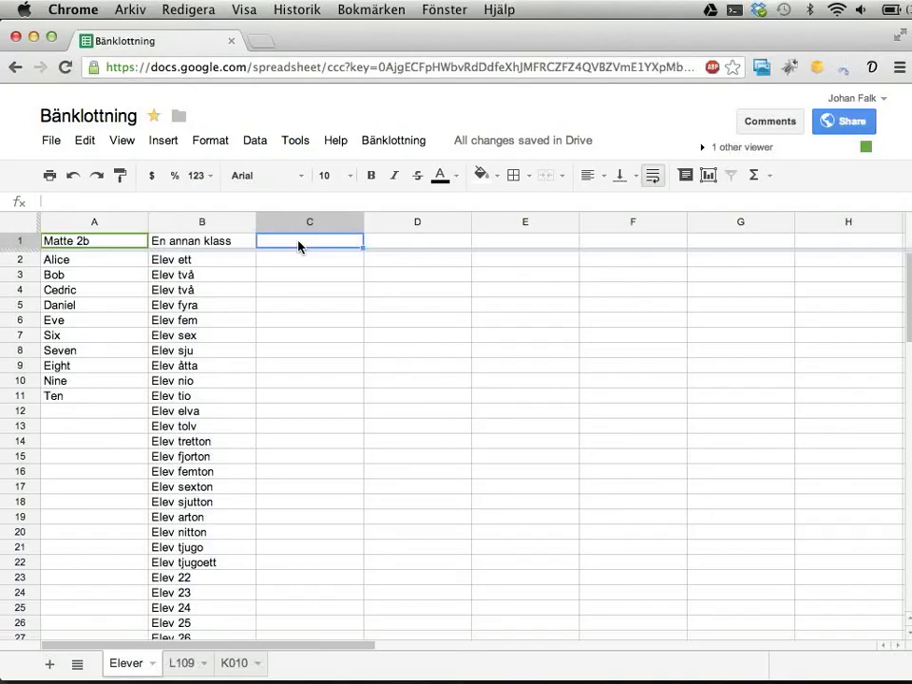
pyautogui.write('En tredje kla')
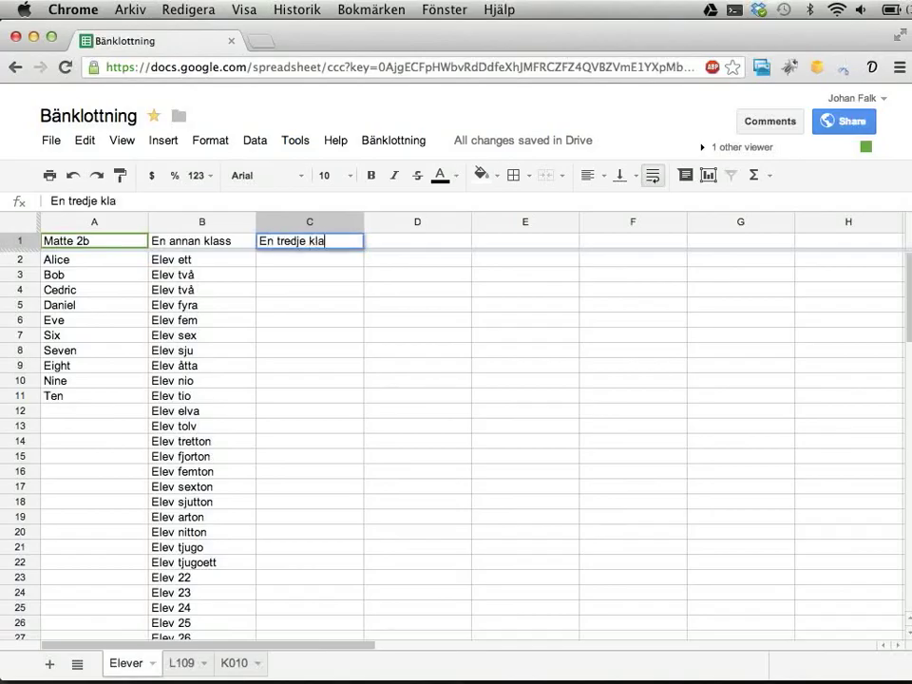
pyautogui.write('ss')
pyautogui.press('Return')
pyautogui.write('Ett')
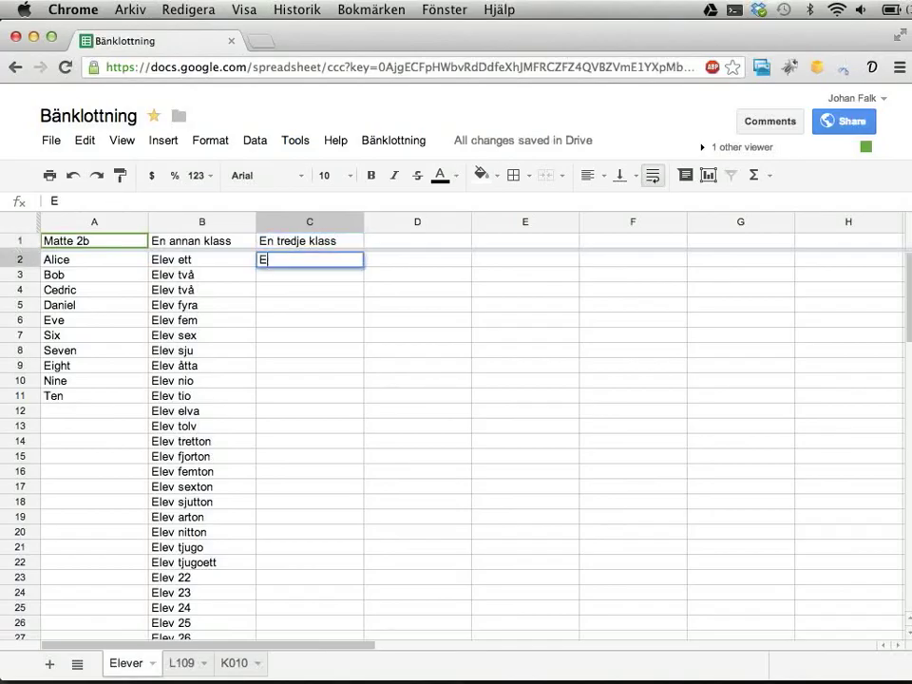
pyautogui.press('Return')
pyautogui.write('Två')
pyautogui.press('Return')
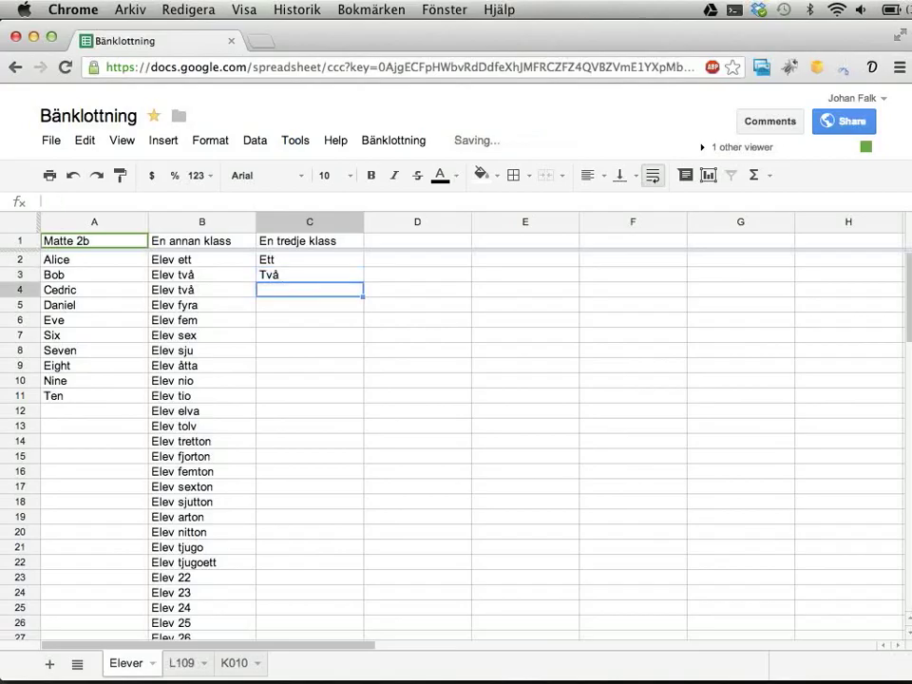
pyautogui.write('Tre')
pyautogui.press('Return')
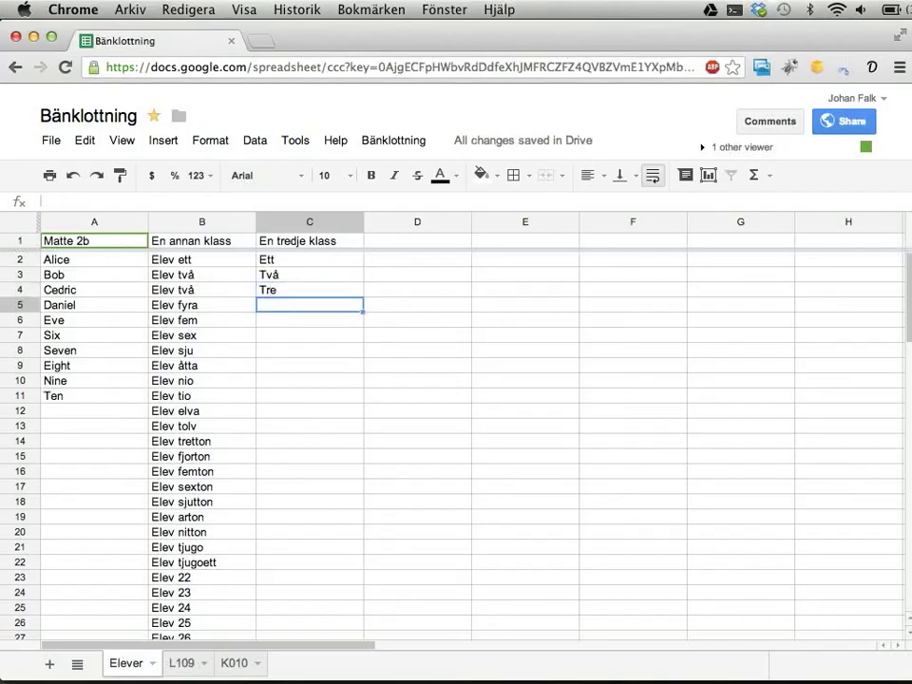
# - Run the Bänklottning seat draw for class Matte 2b with the desk layout K010
pyautogui.click(394, 142)
pyautogui.click(384, 171)
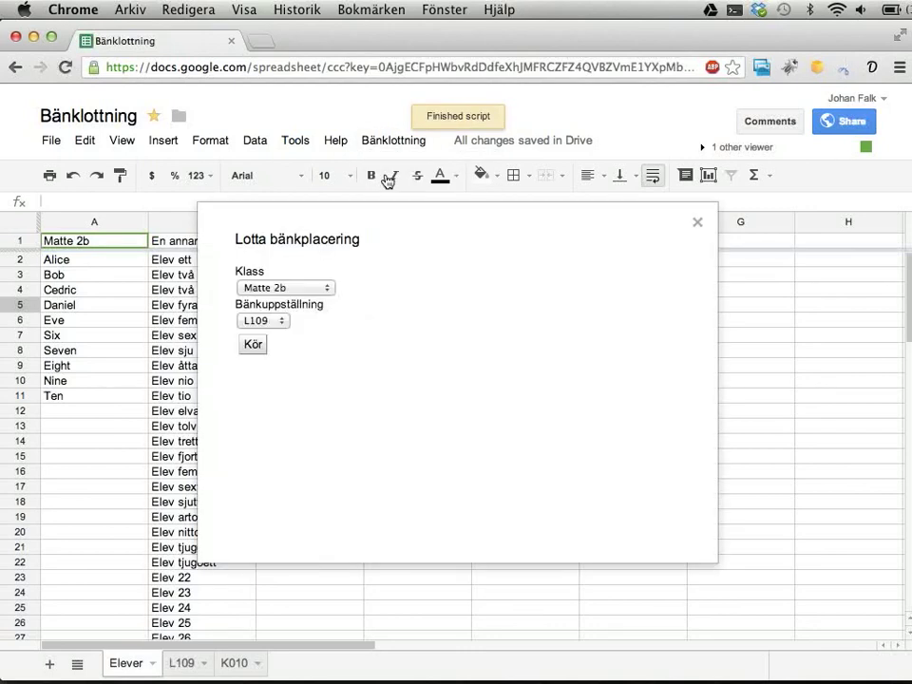
pyautogui.click(296, 290)
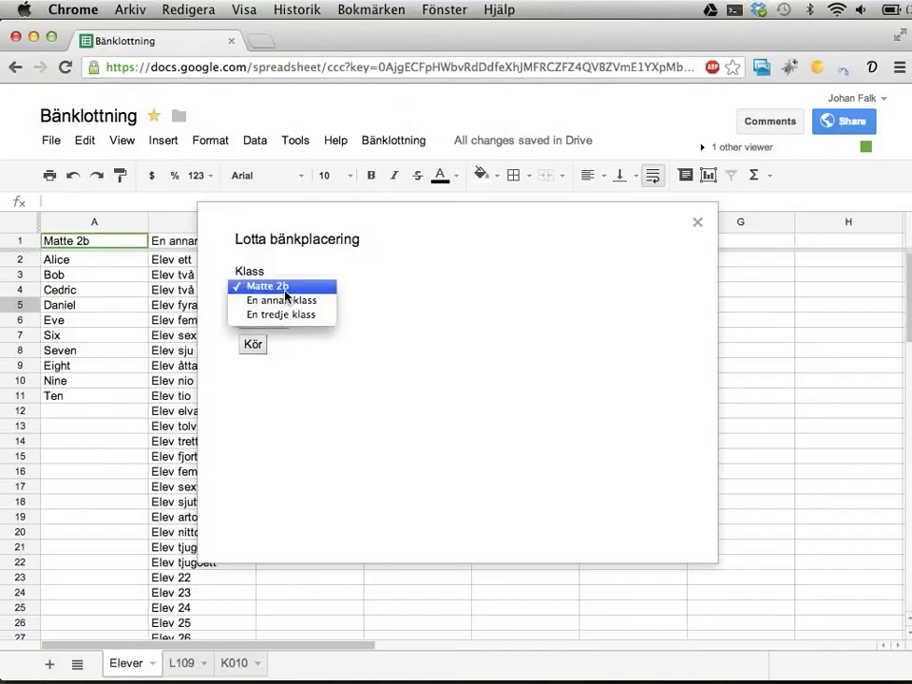
pyautogui.click(296, 291)
pyautogui.click(263, 320)
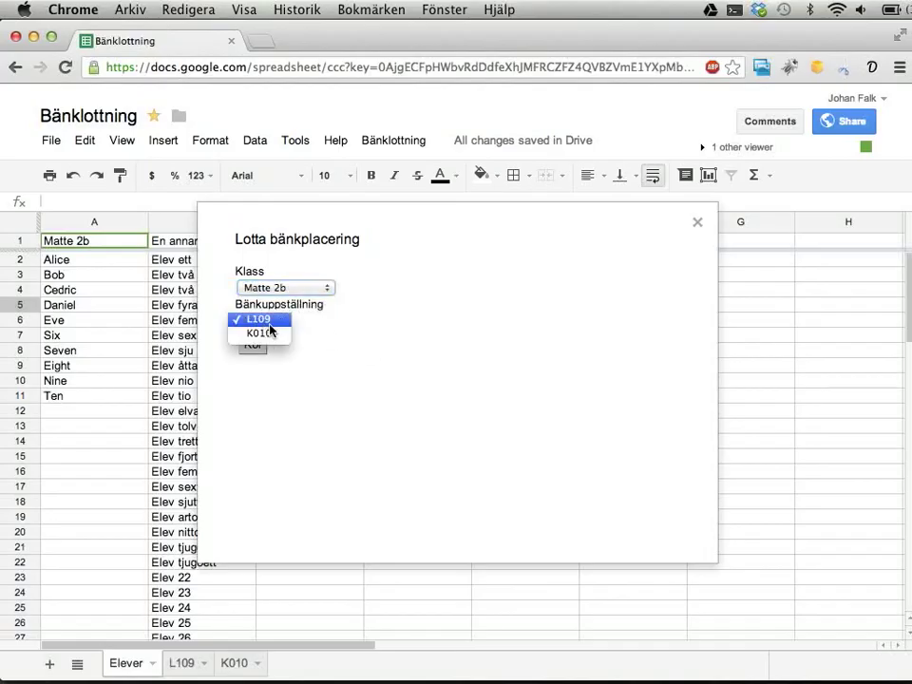
pyautogui.click(273, 332)
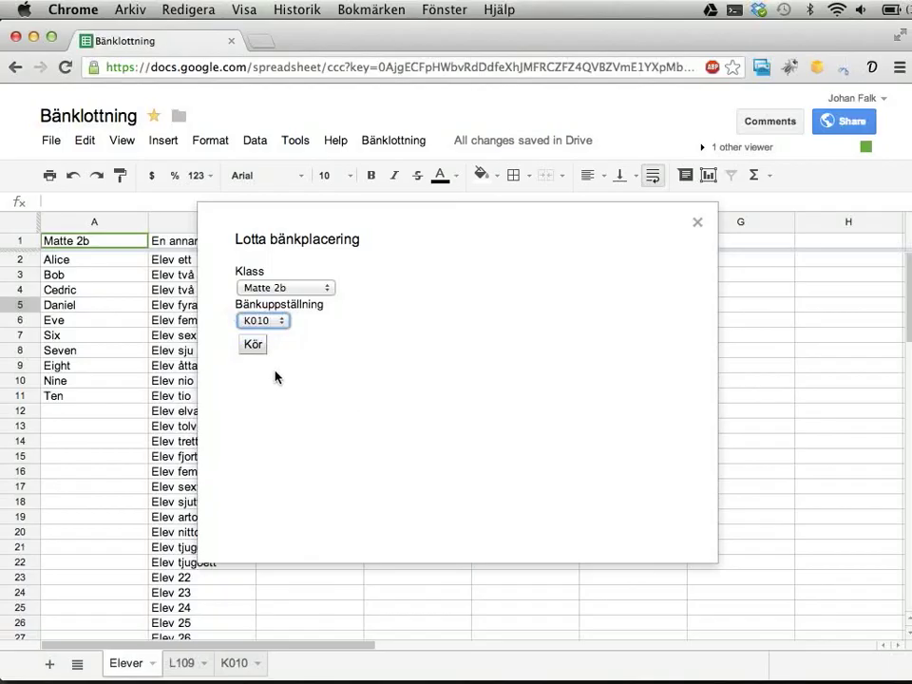
pyautogui.click(251, 345)
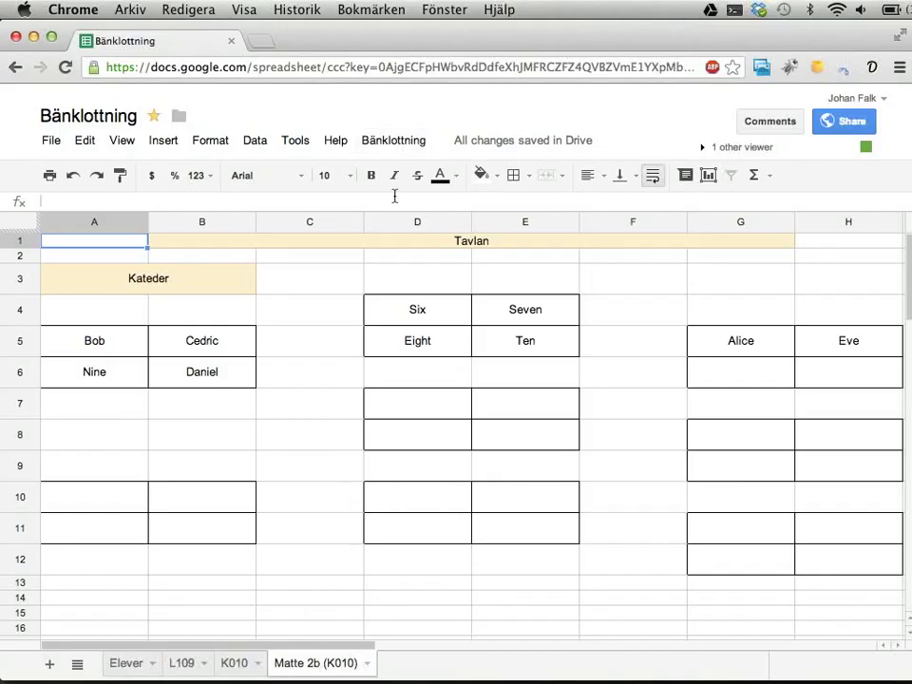
# - Redraw the seating for class Matte 2b in the same K010 desk layout
pyautogui.click(396, 141)
pyautogui.click(399, 173)
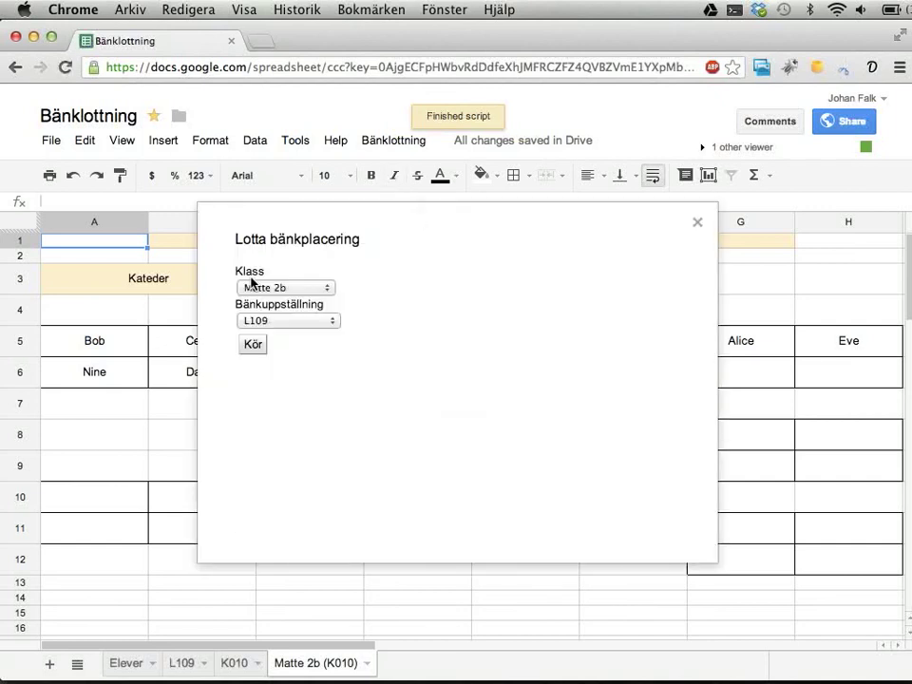
pyautogui.click(258, 321)
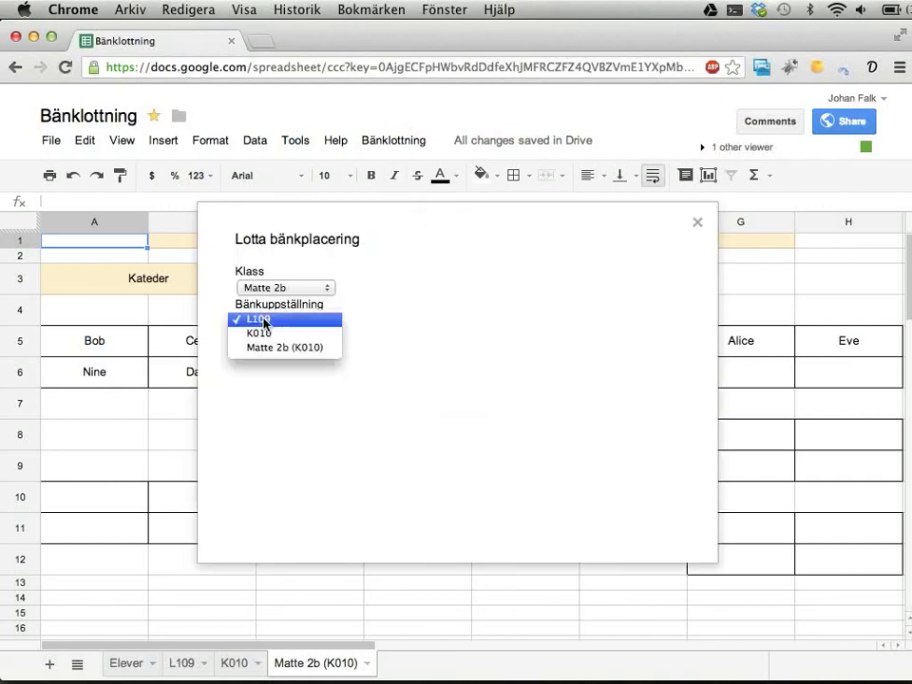
pyautogui.click(258, 334)
pyautogui.click(253, 350)
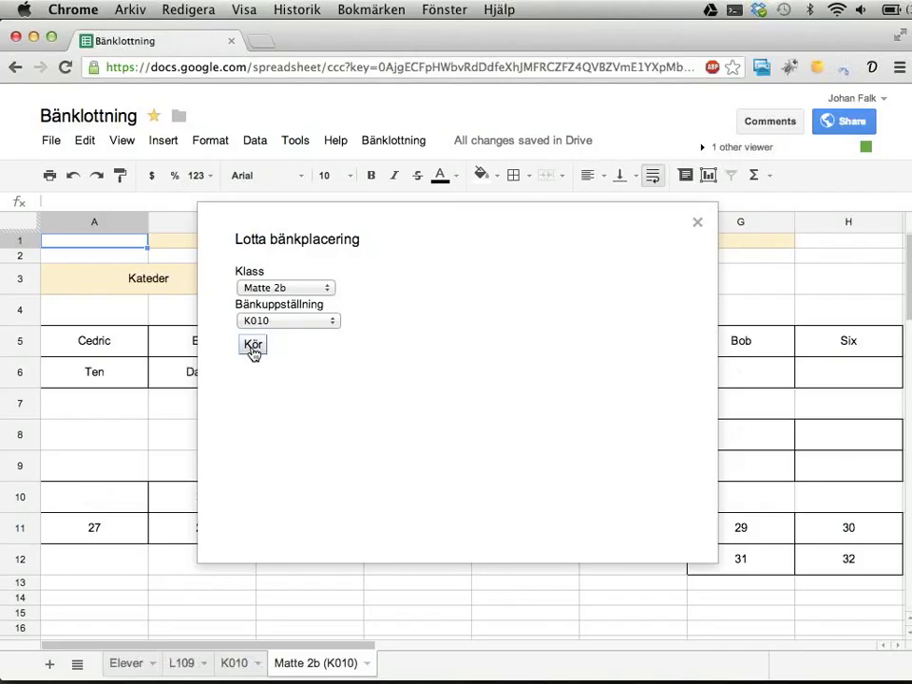
# - Draw a seating plan for class Matte 2b with the desk layout L109
pyautogui.click(382, 142)
pyautogui.click(387, 172)
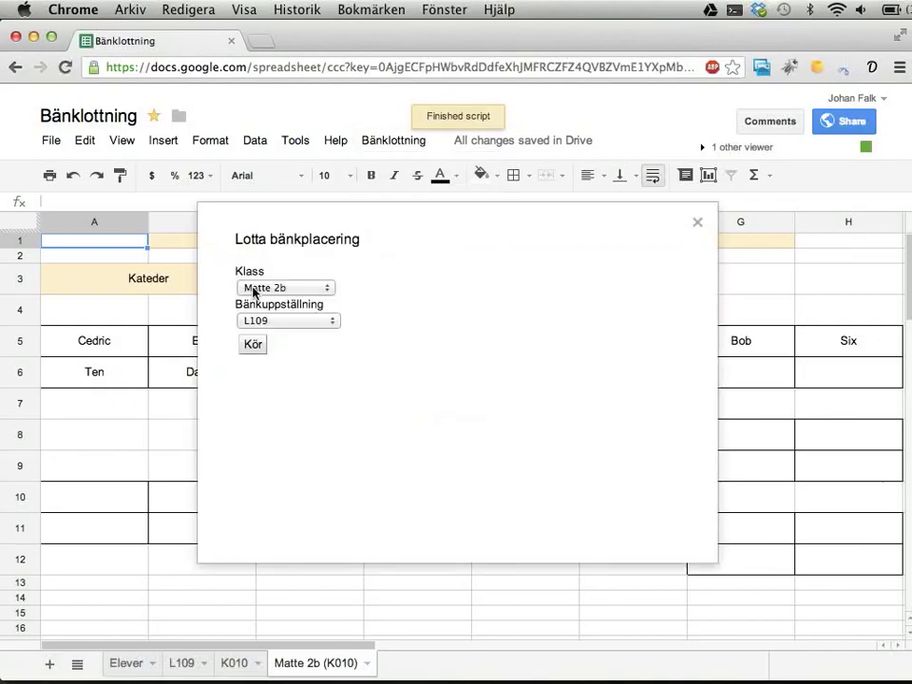
pyautogui.click(257, 289)
pyautogui.click(255, 292)
pyautogui.click(266, 319)
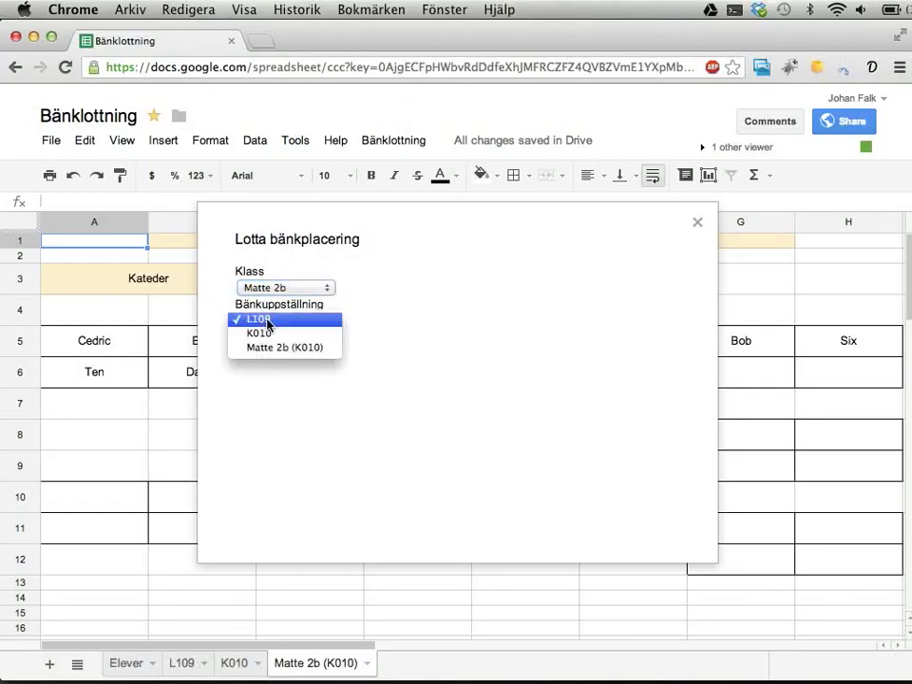
pyautogui.click(268, 334)
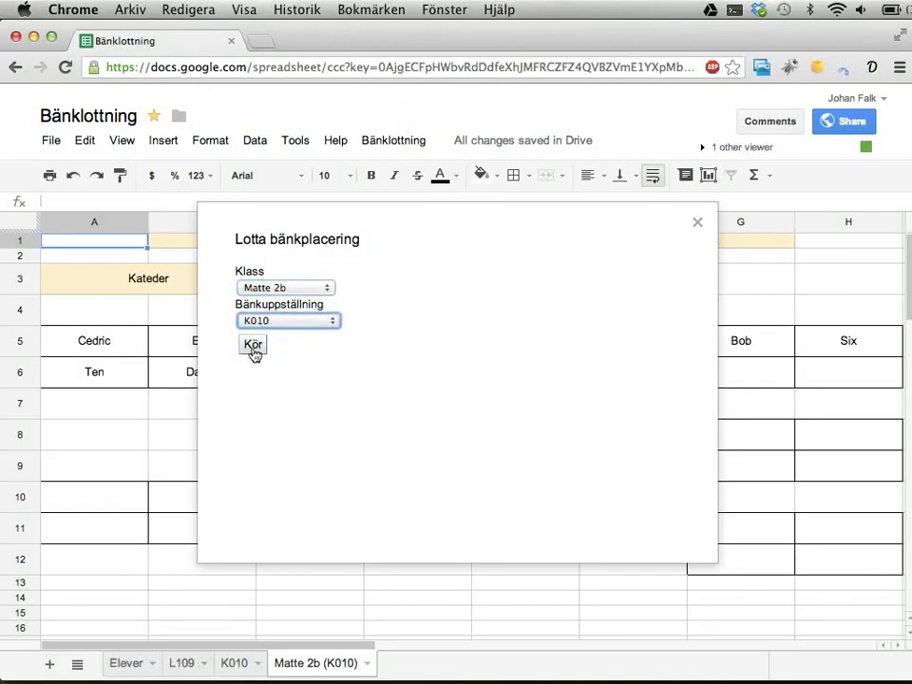
pyautogui.click(263, 323)
pyautogui.click(259, 304)
pyautogui.click(253, 344)
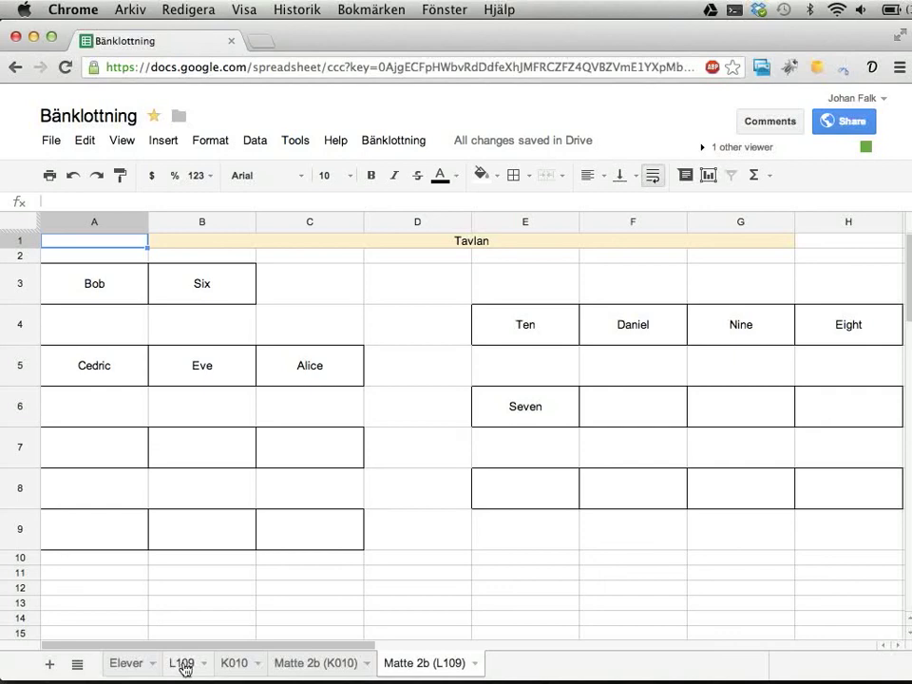
# - Open the shared spreadsheet at tinyurl.com/klassrum in a new browser tab
pyautogui.press('super+t')
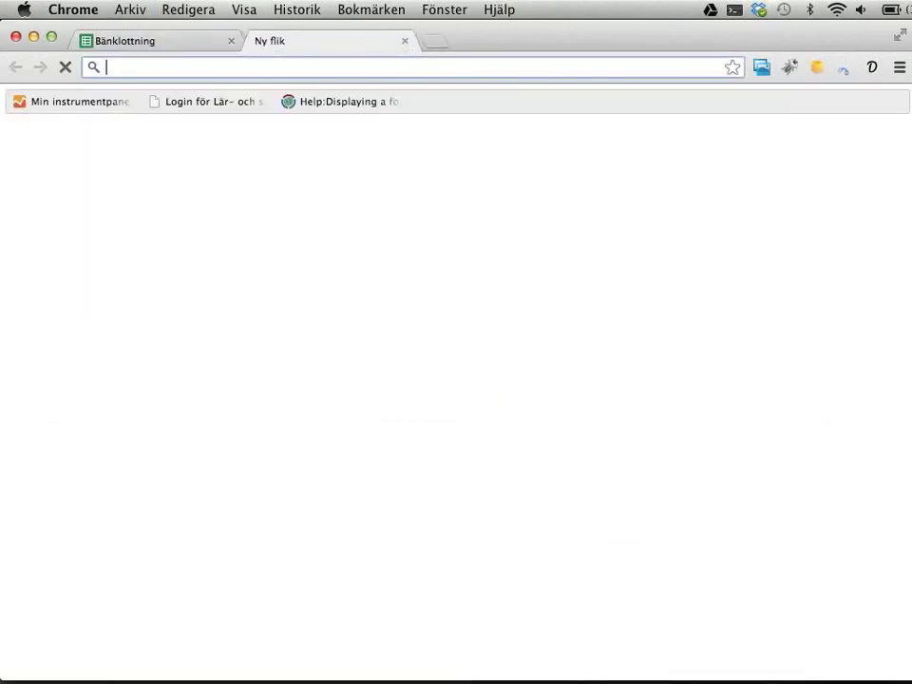
pyautogui.write('tin')
pyautogui.press('Right')
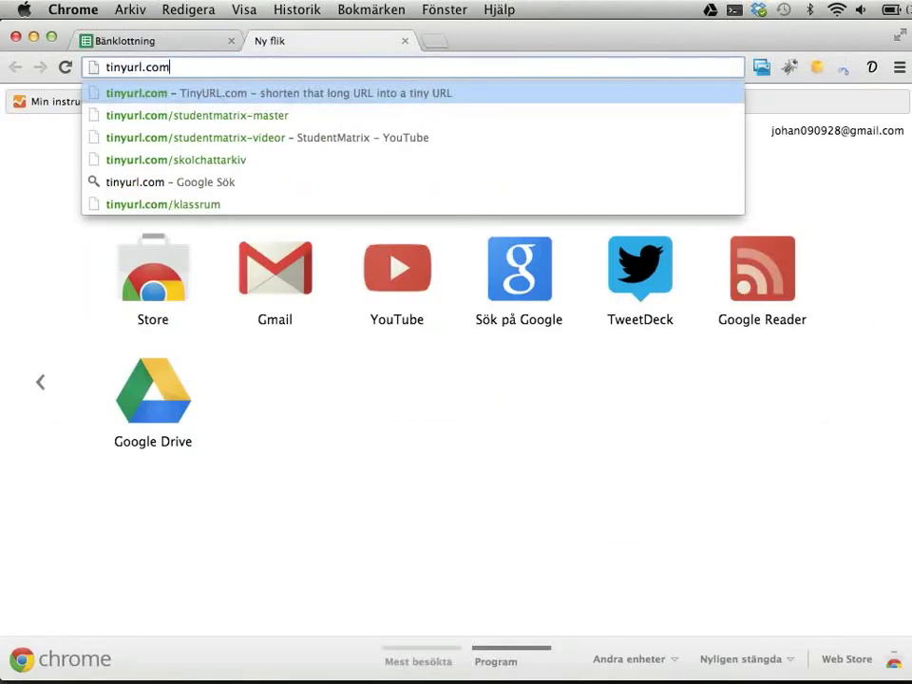
pyautogui.write('/klassrum')
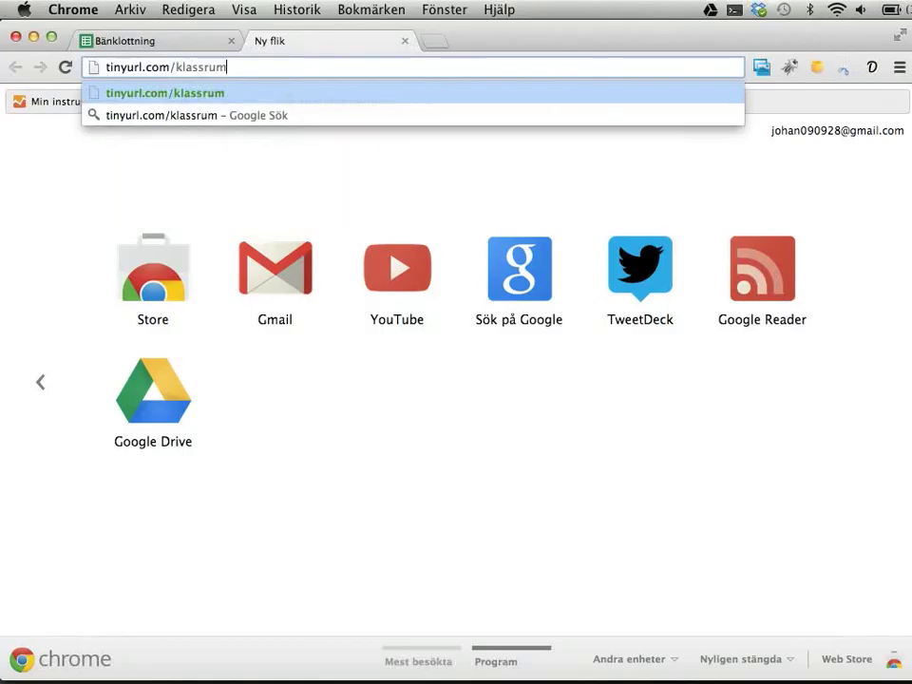
pyautogui.press('super+a')
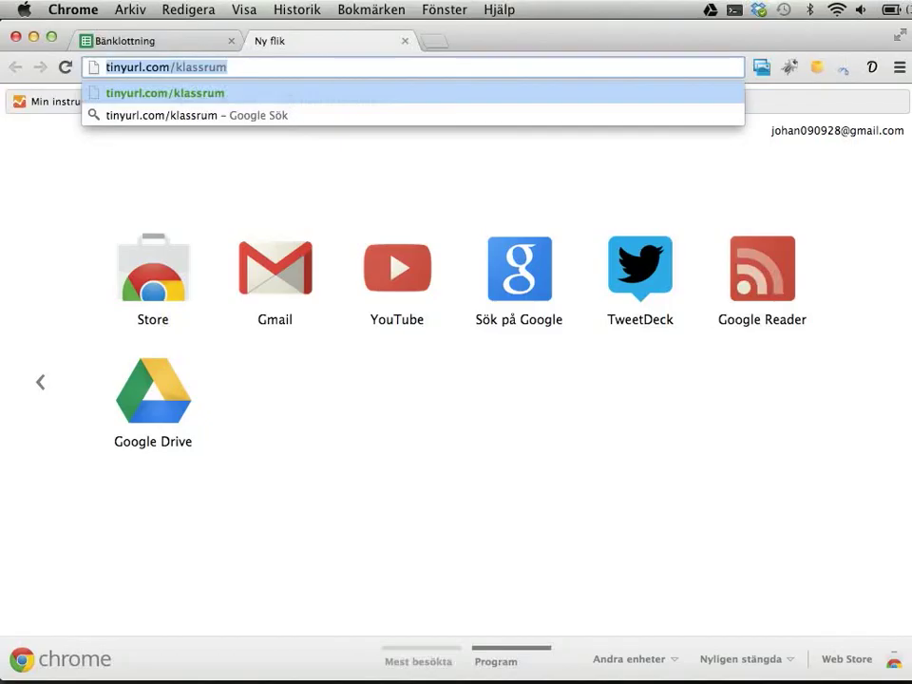
pyautogui.press('Return')
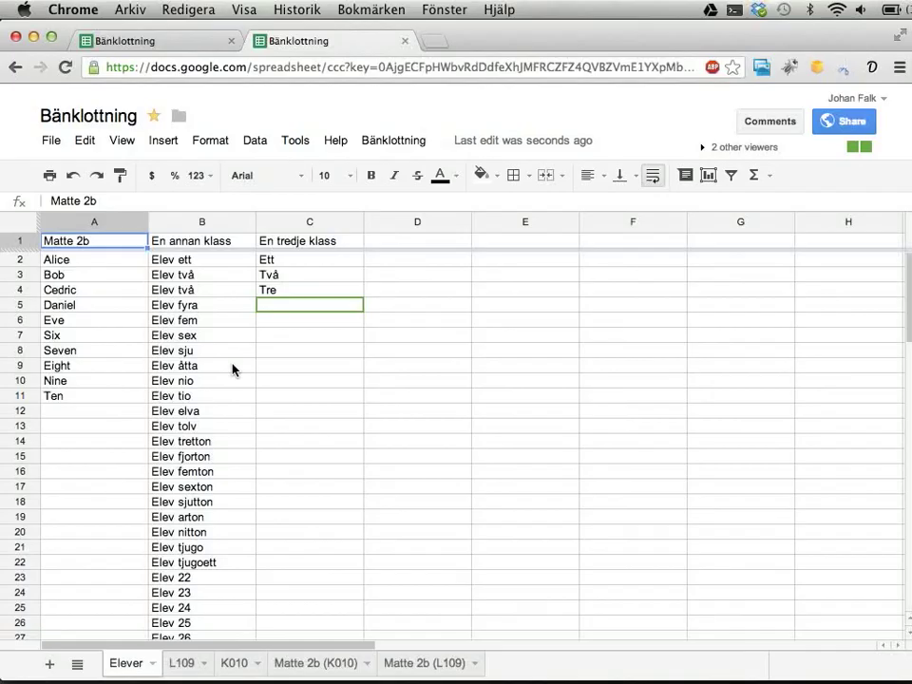
# - Prepare a copy of the spreadsheet under the name "Min egen Bänklottning" and cancel the copying
pyautogui.click(53, 144)
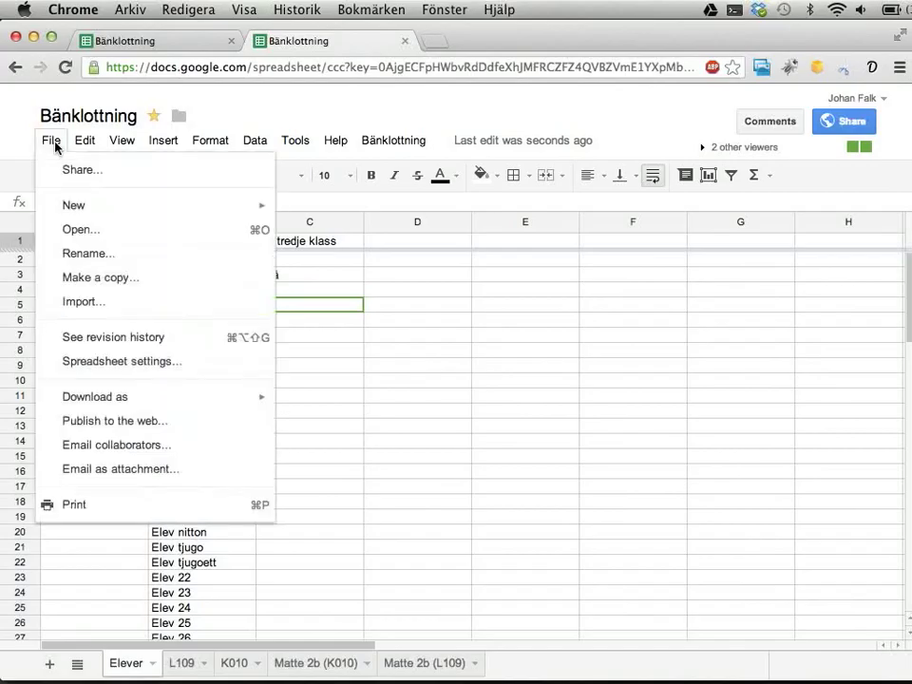
pyautogui.click(104, 288)
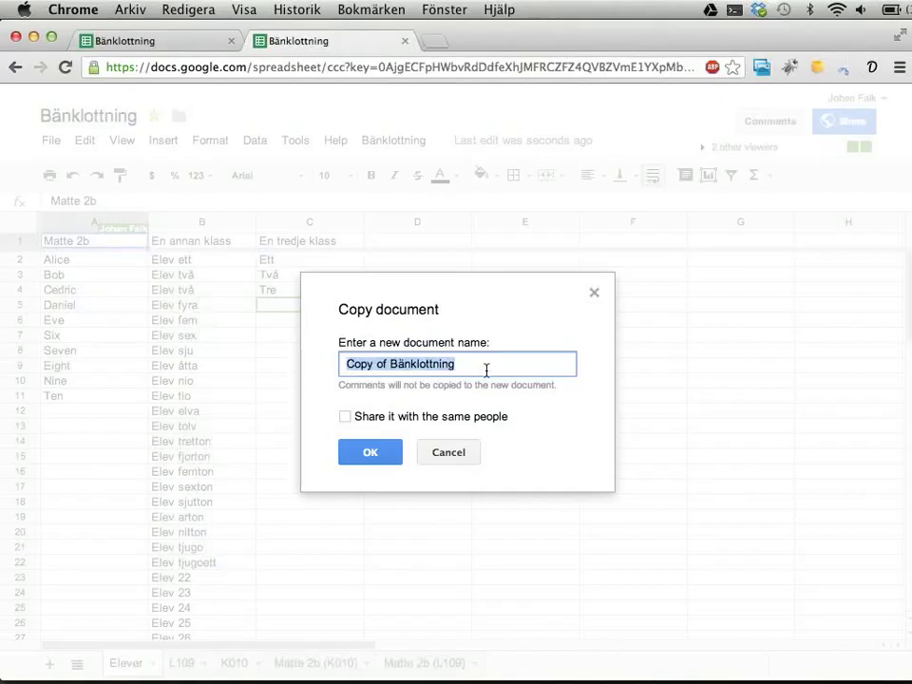
pyautogui.moveTo(345, 363); pyautogui.dragTo(387, 364)
pyautogui.write('Min egen')
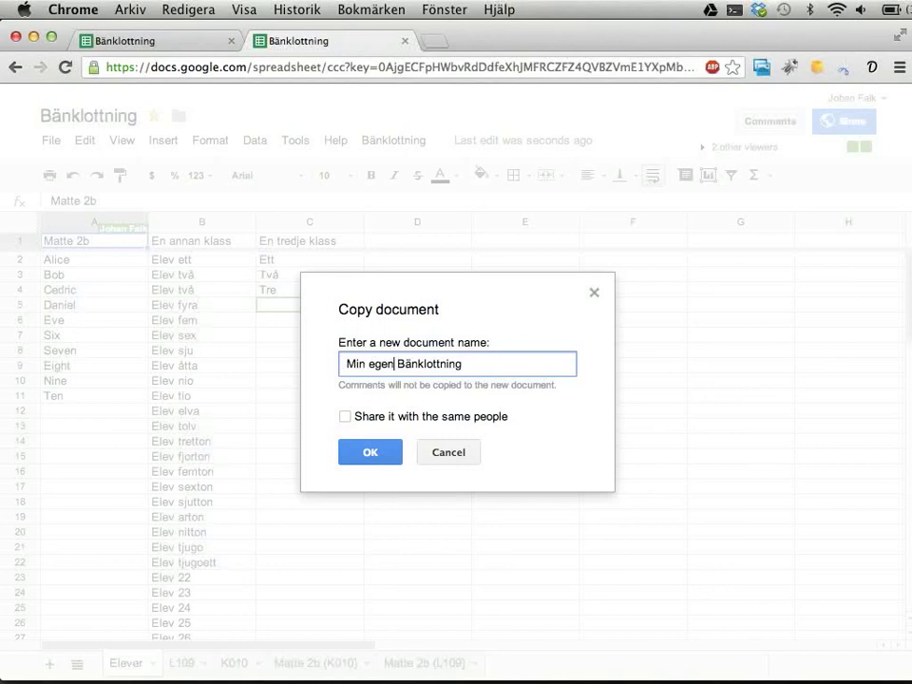
pyautogui.click(446, 456)
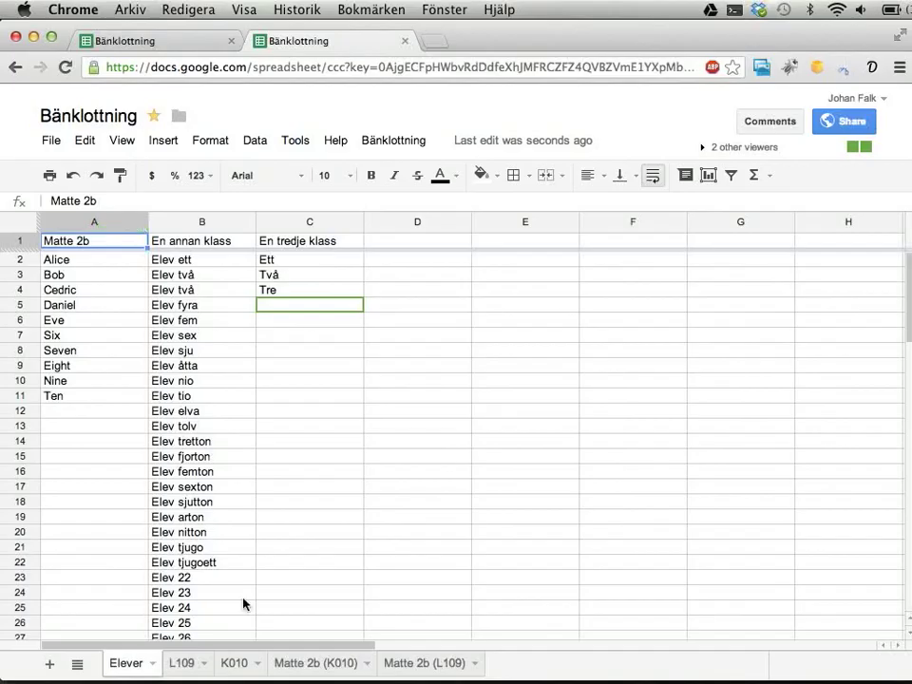
# - View the L109 and K010 desk layouts and add a blank sheet directly after K010
pyautogui.click(182, 663)
pyautogui.click(234, 665)
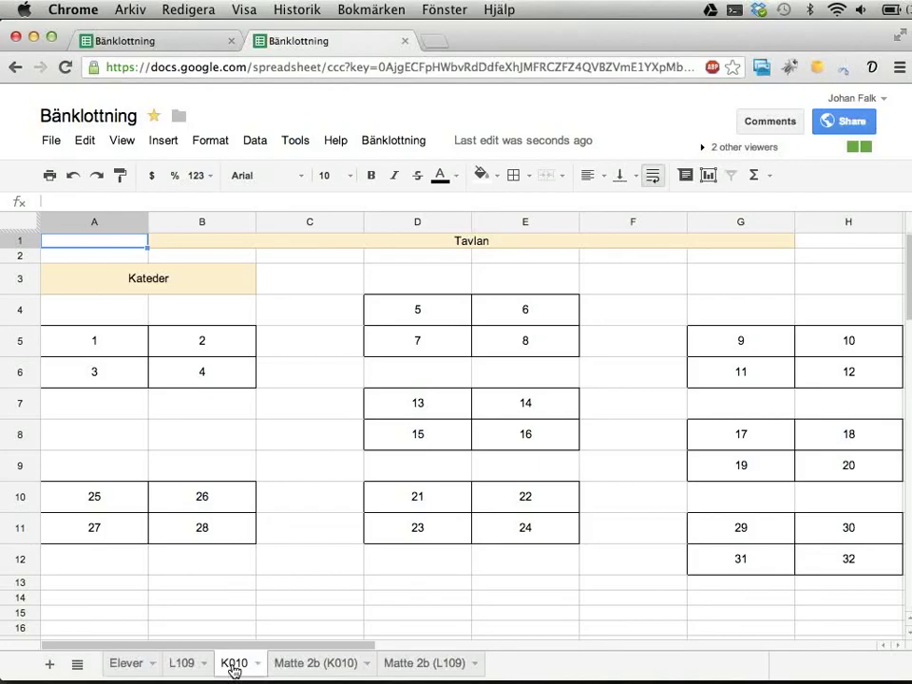
pyautogui.click(52, 665)
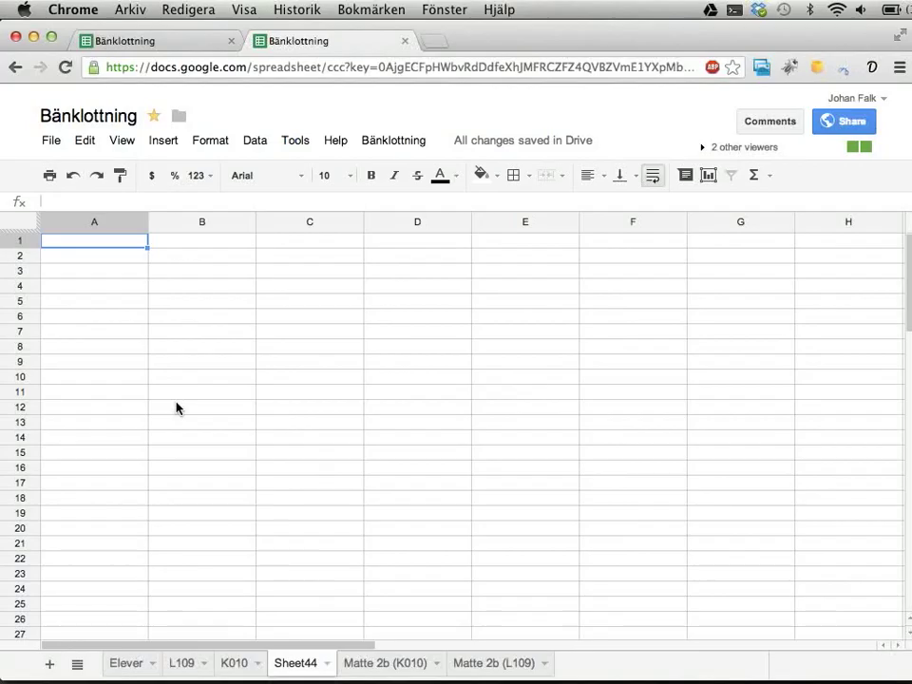
# - Delete the newly added blank sheet next to K010 from the spreadsheet
pyautogui.click(327, 664)
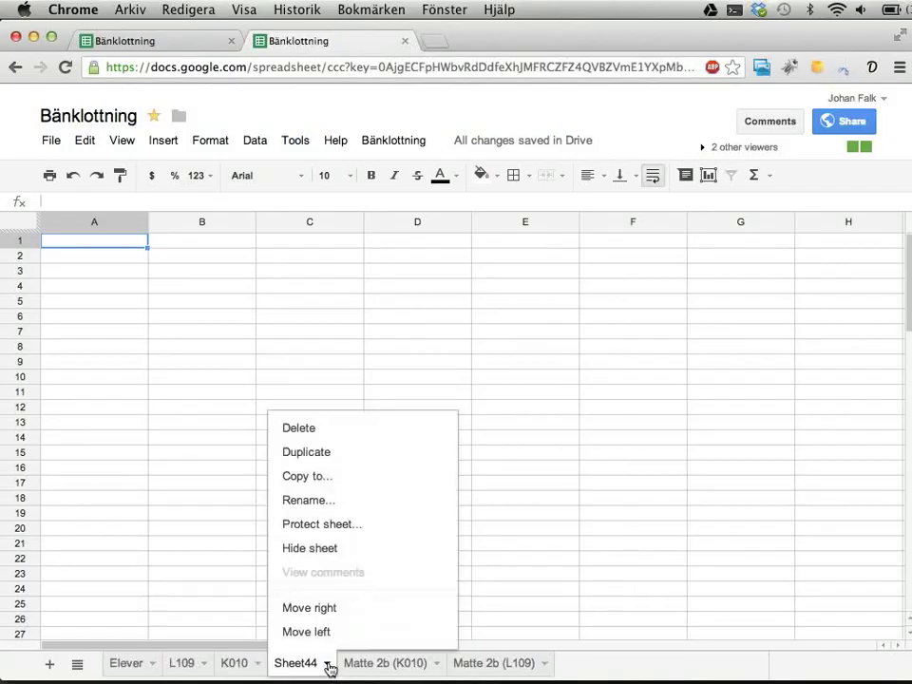
pyautogui.click(344, 435)
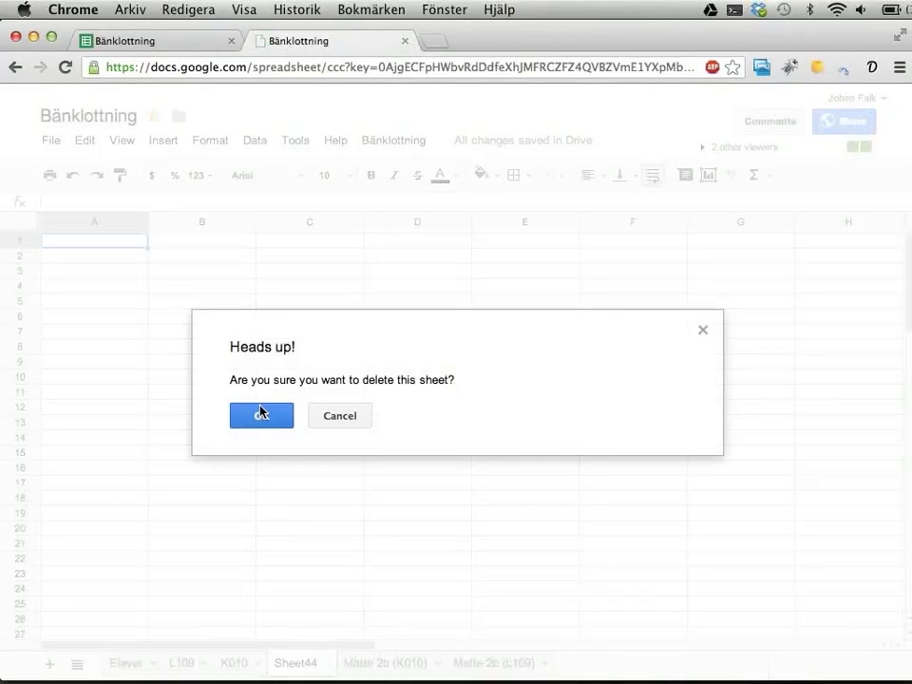
pyautogui.click(261, 415)
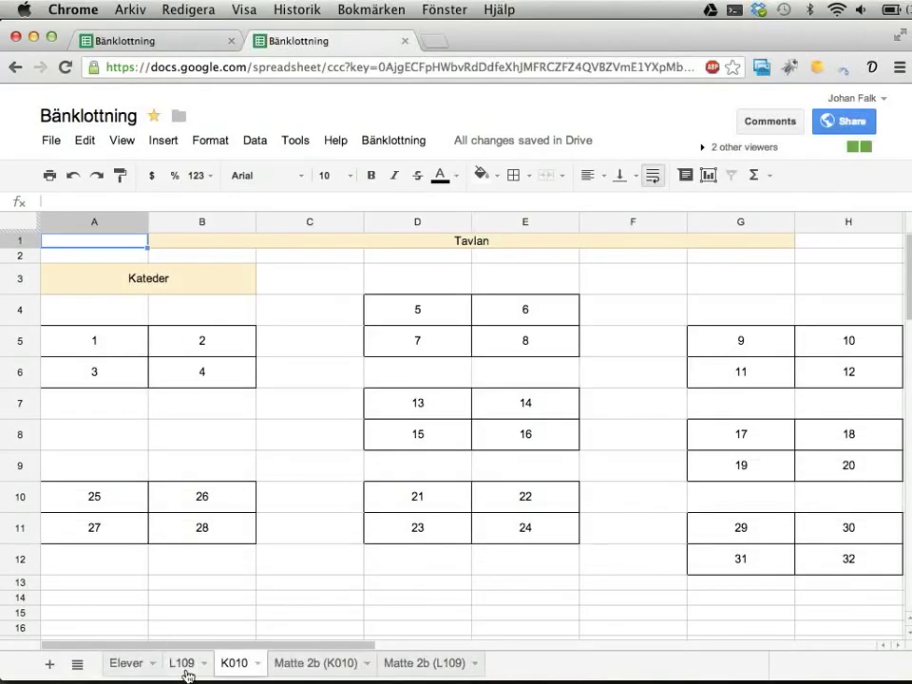